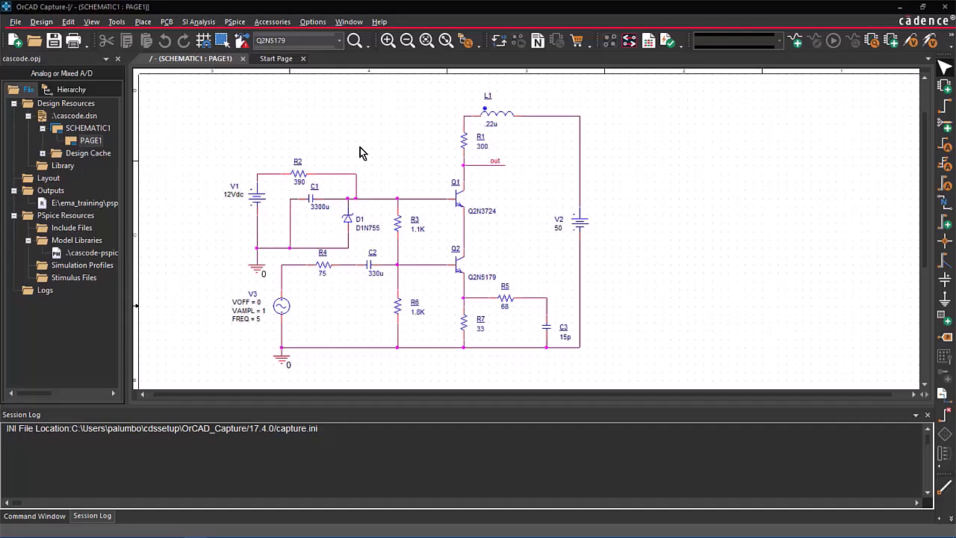
click(236, 21)
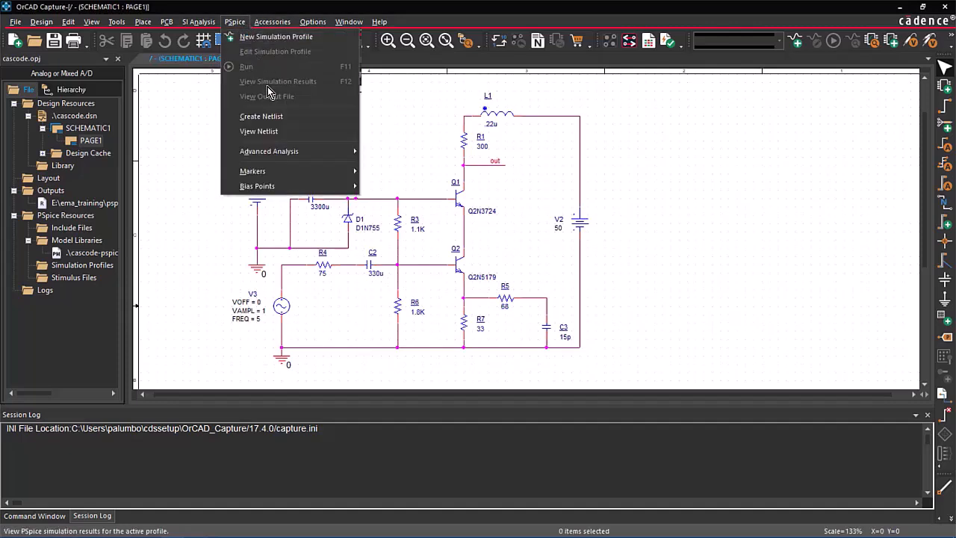
mouse_move(286, 148)
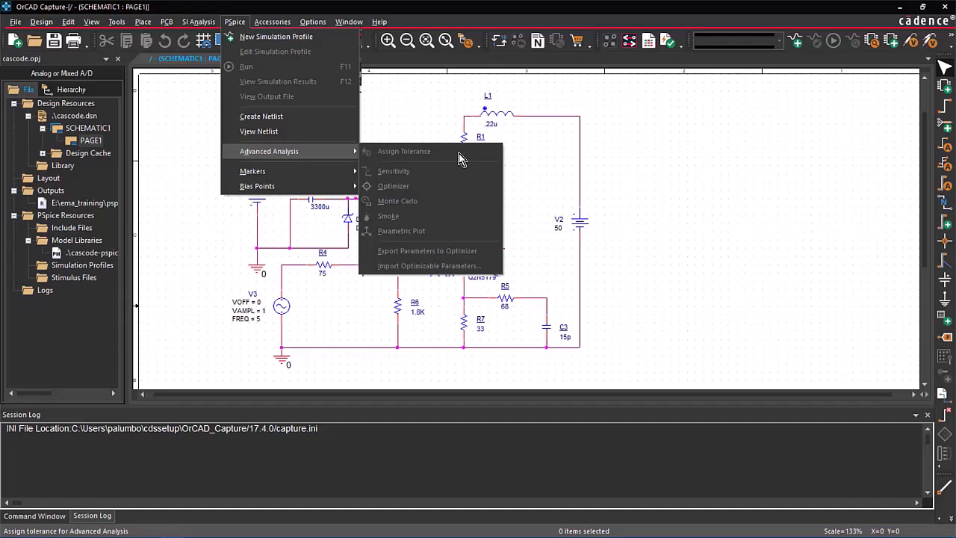
click(416, 115)
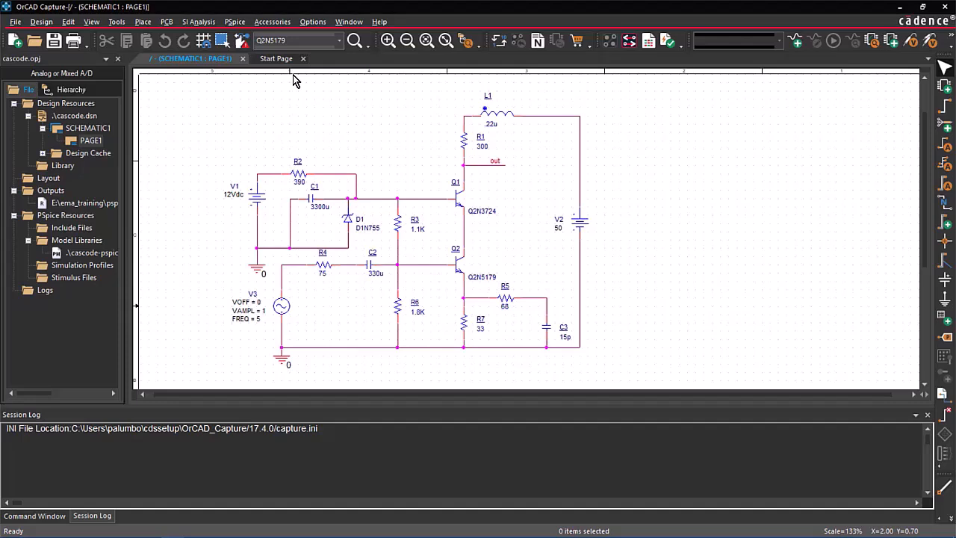
Step: Create a new PSpice simulation profile named "ac" with the Time Domain (Transient) analysis type and accept its settings
click(234, 23)
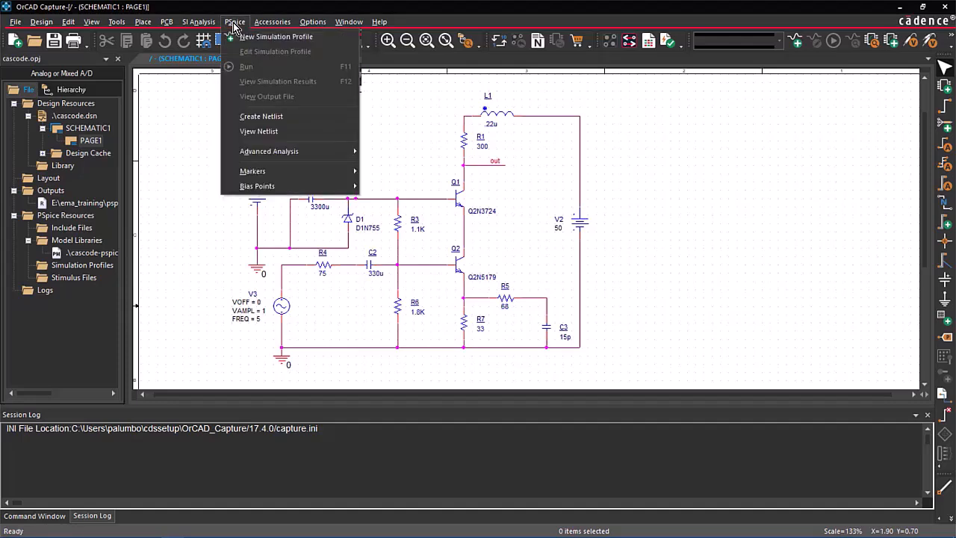
click(257, 37)
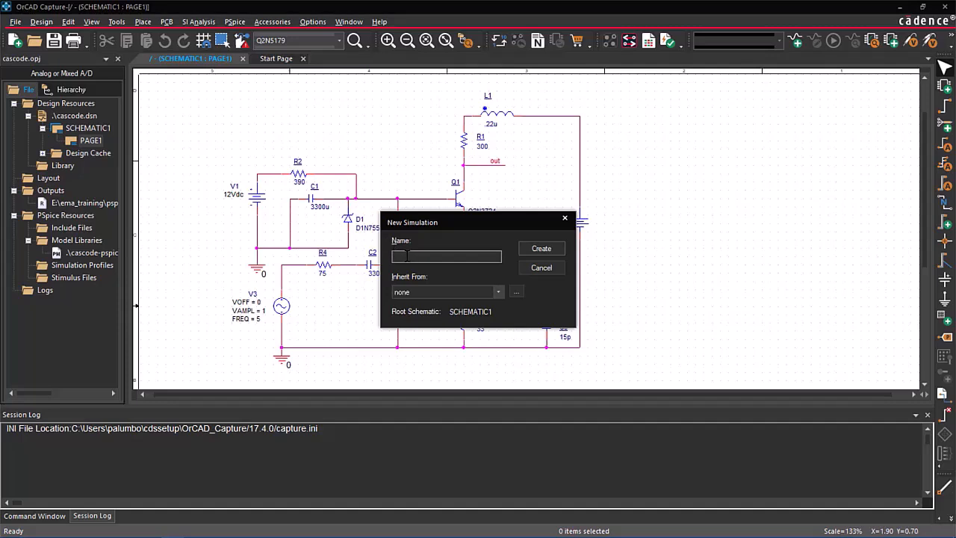
text(ac)
click(553, 252)
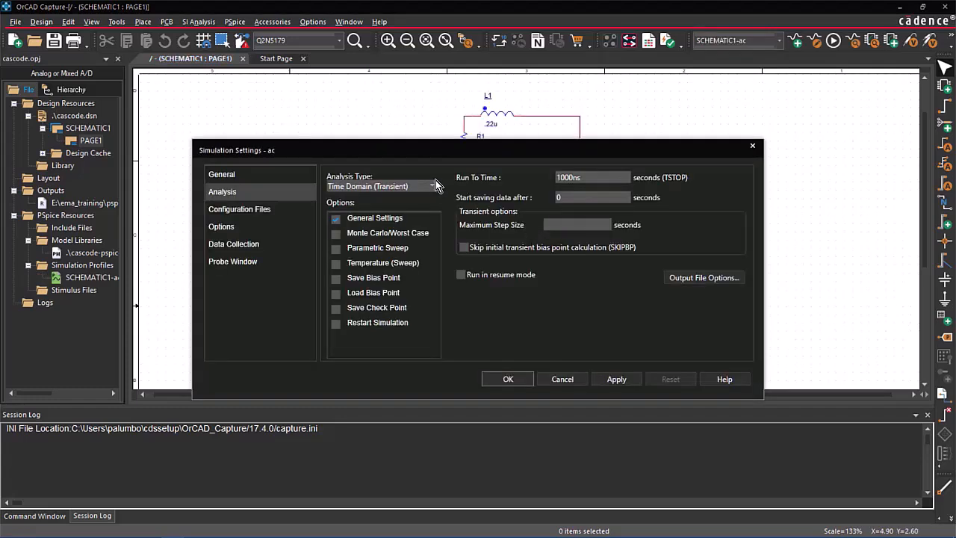
click(431, 187)
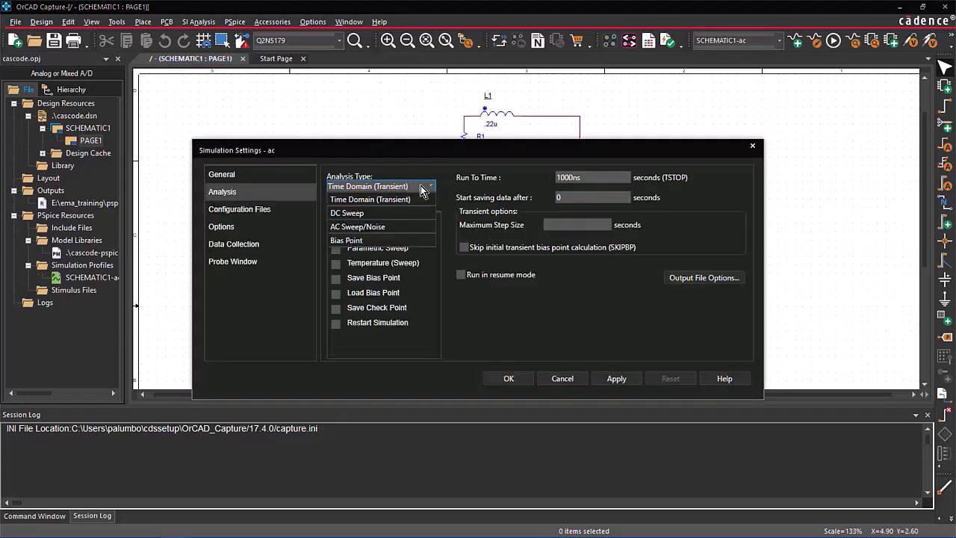
click(391, 198)
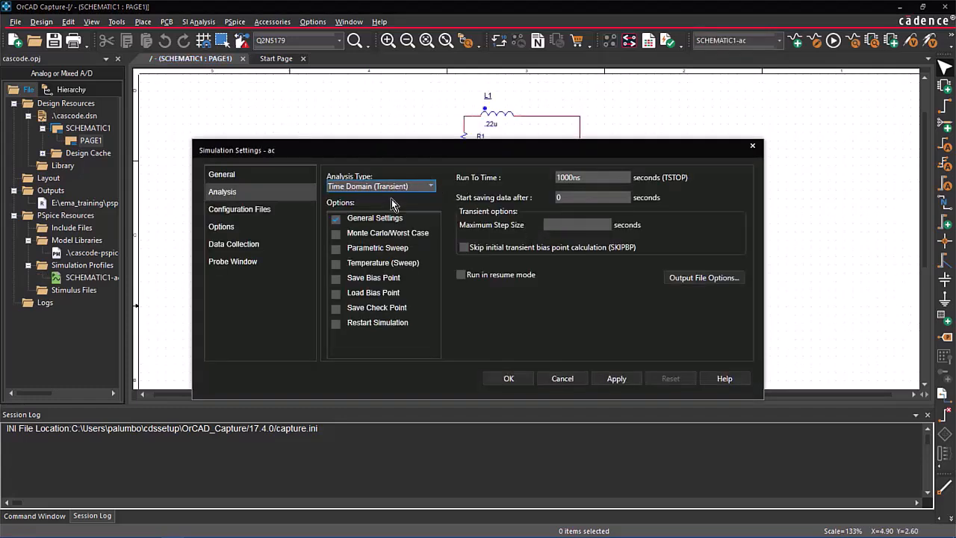
click(525, 379)
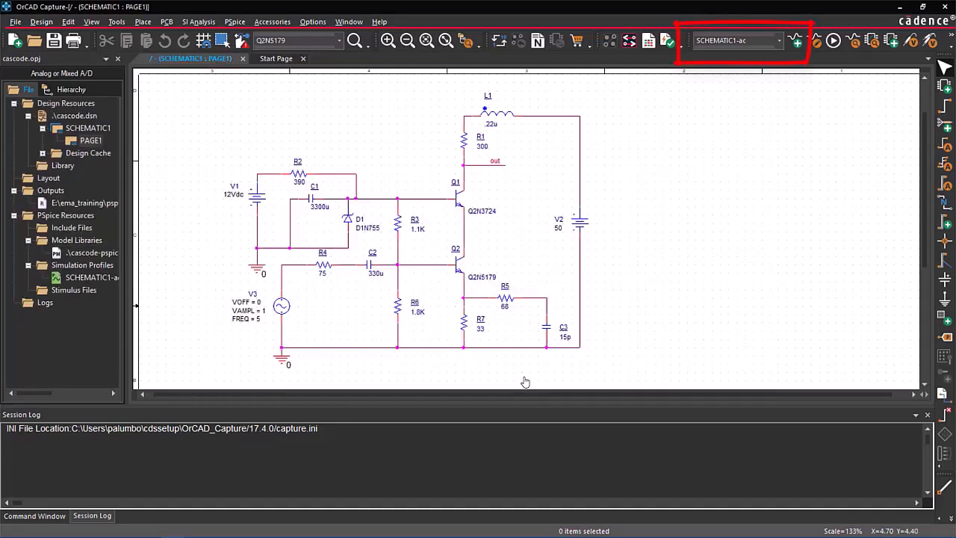
Step: Open Assign Tolerance from the PSpice advanced analysis tools and accept the release compatibility warning
click(234, 22)
mouse_move(317, 155)
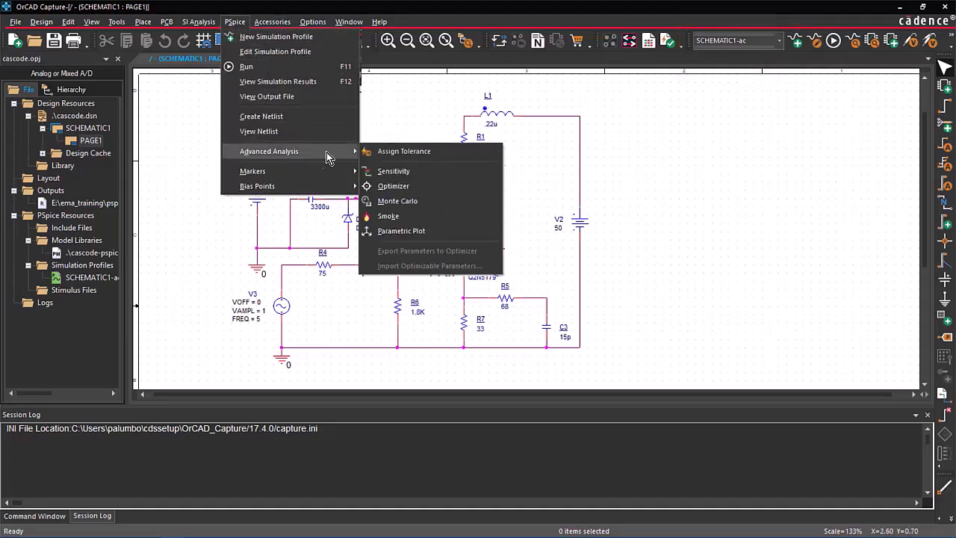
click(394, 152)
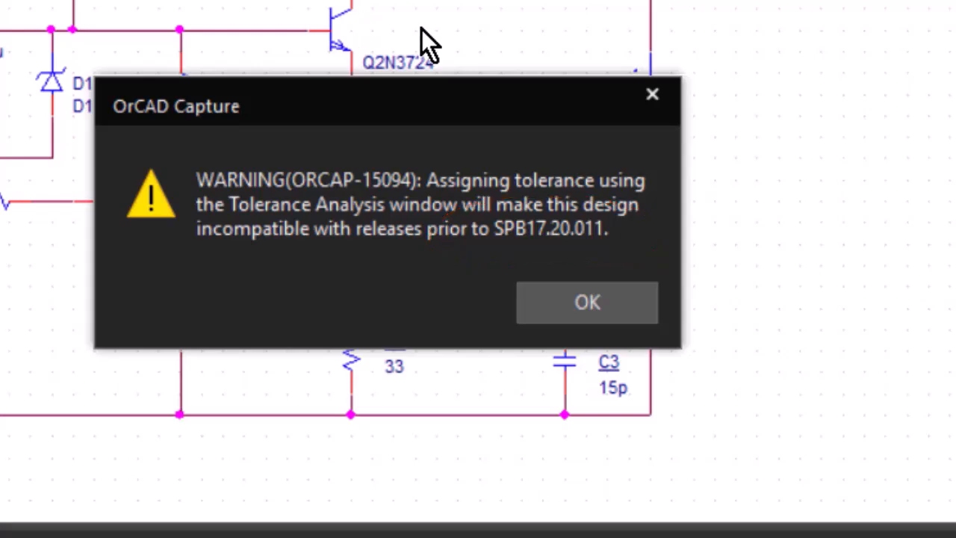
click(587, 300)
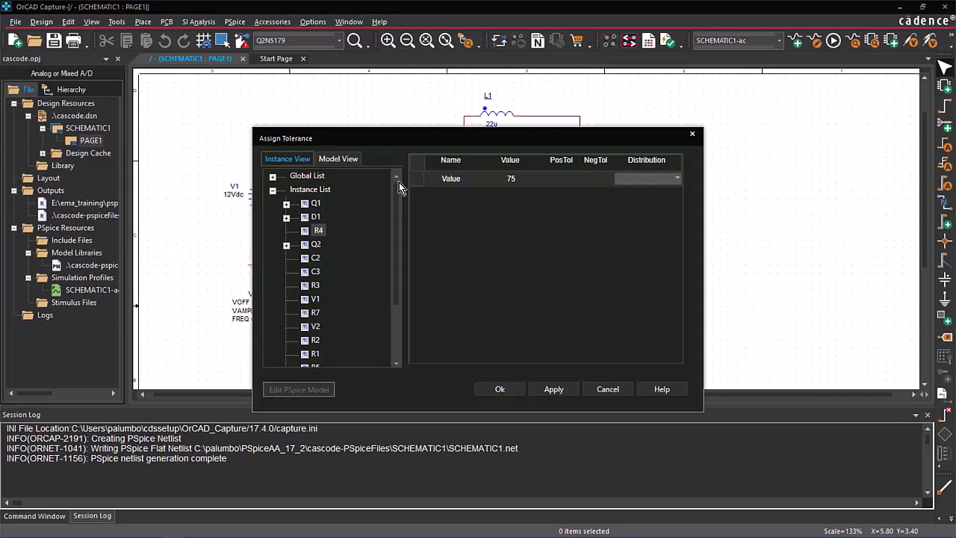
Step: Select the Q2N3724 transistor in the model view and open its PSpice model for editing
click(353, 161)
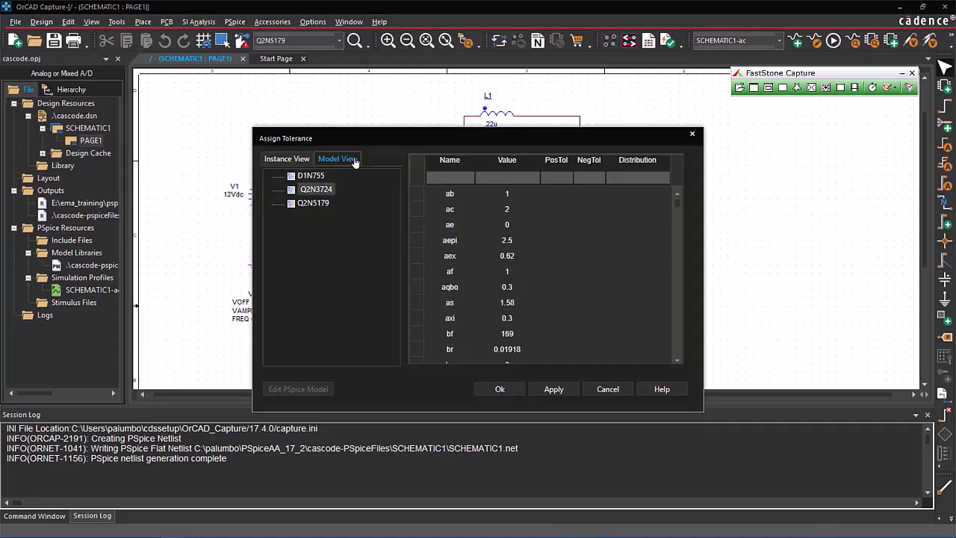
click(319, 191)
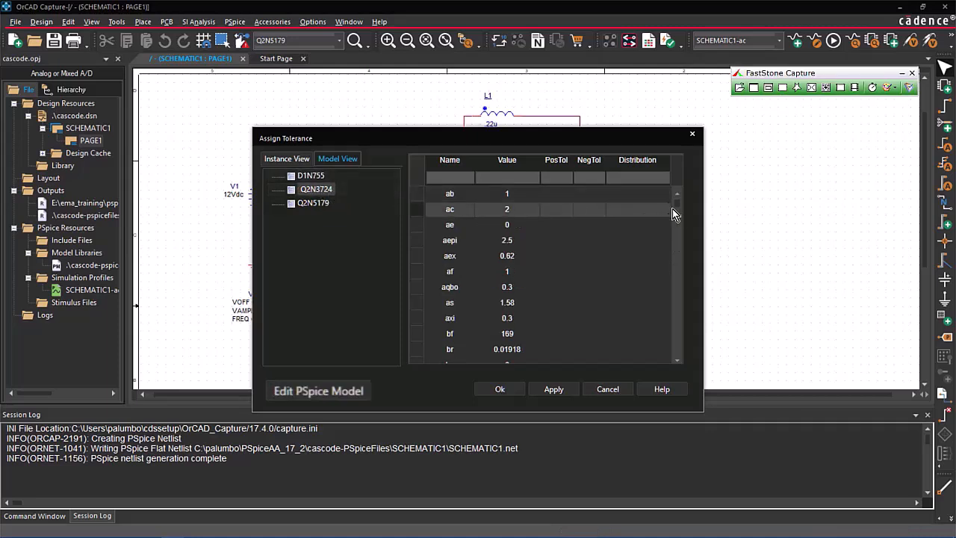
mouse_move(680, 204)
mouse_down()
mouse_move(681, 249)
mouse_move(665, 294)
mouse_move(697, 227)
mouse_move(690, 185)
mouse_up()
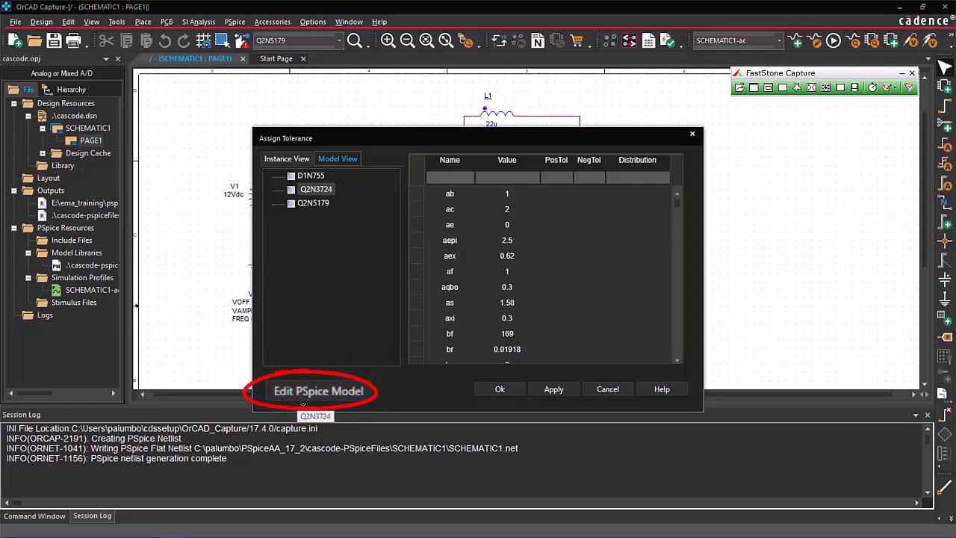
click(302, 392)
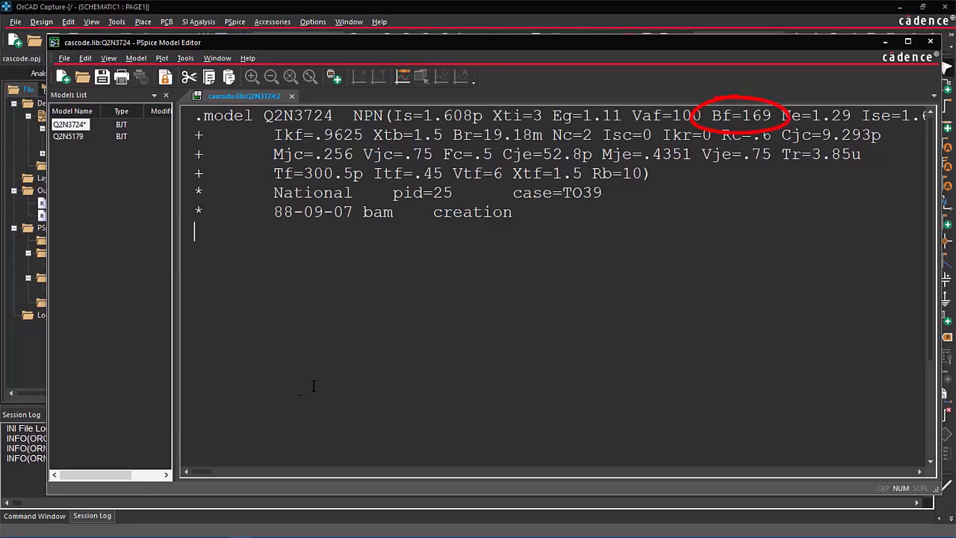
Step: Add the tolerance DEV/UNIFORM 20%/20% after the Bf parameter in the Q2N3724 model text
click(773, 116)
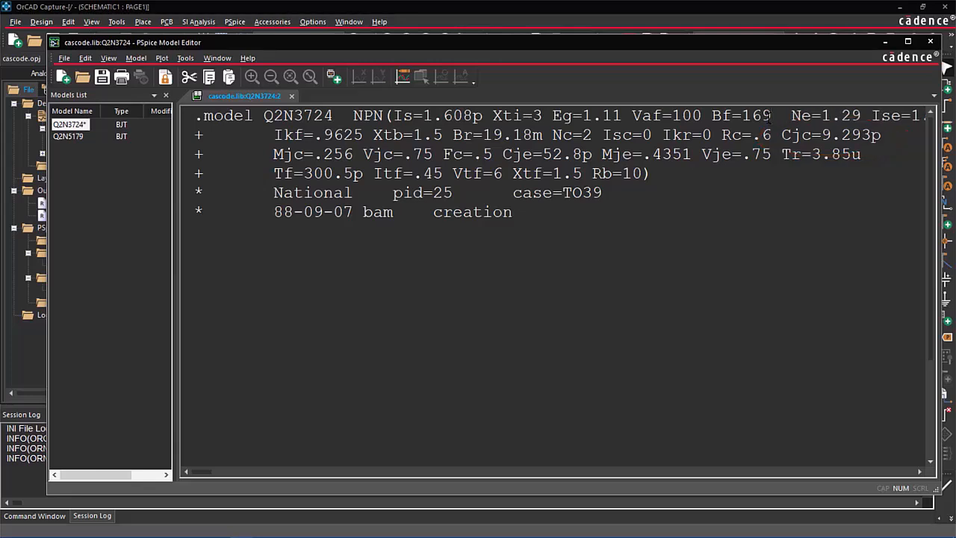
text(DEV/UNIFORM )
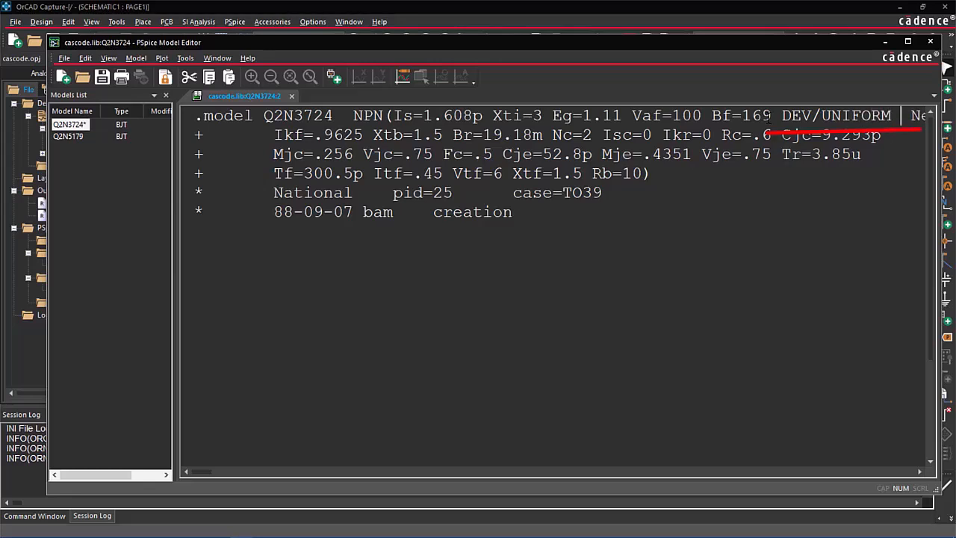
text(20)
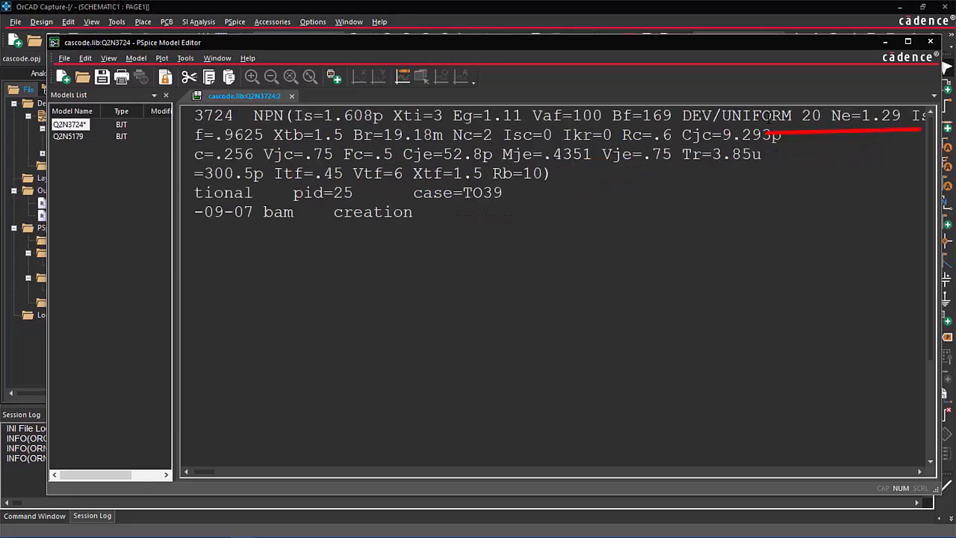
text(%)
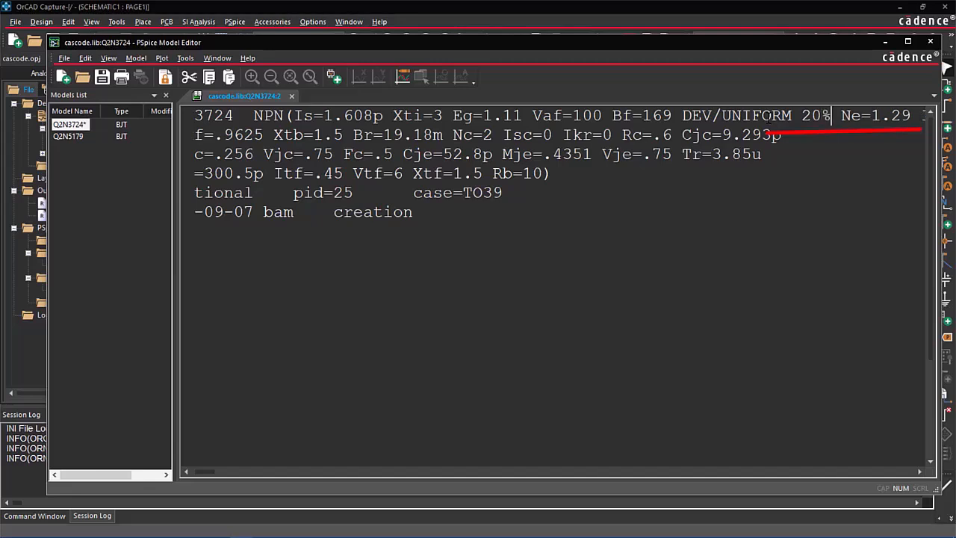
text(/)
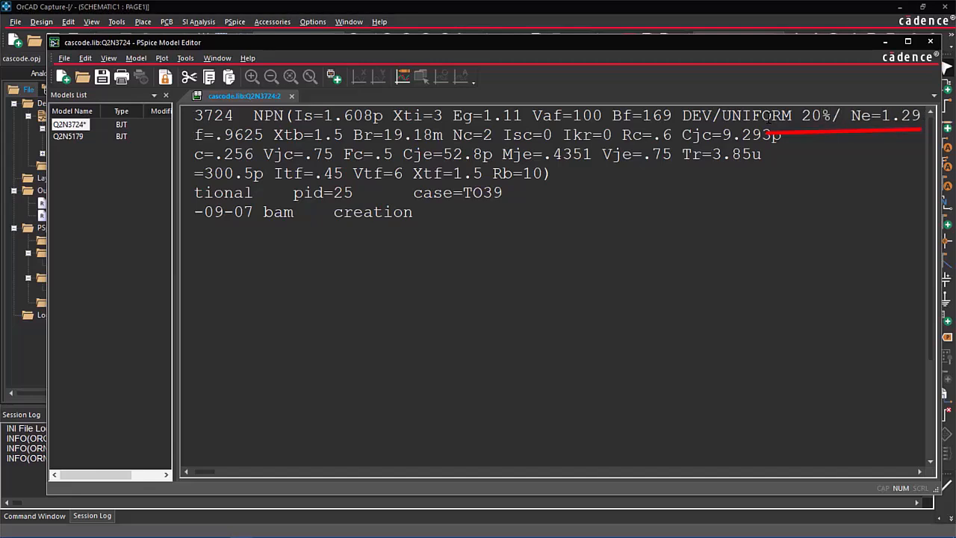
text(20%)
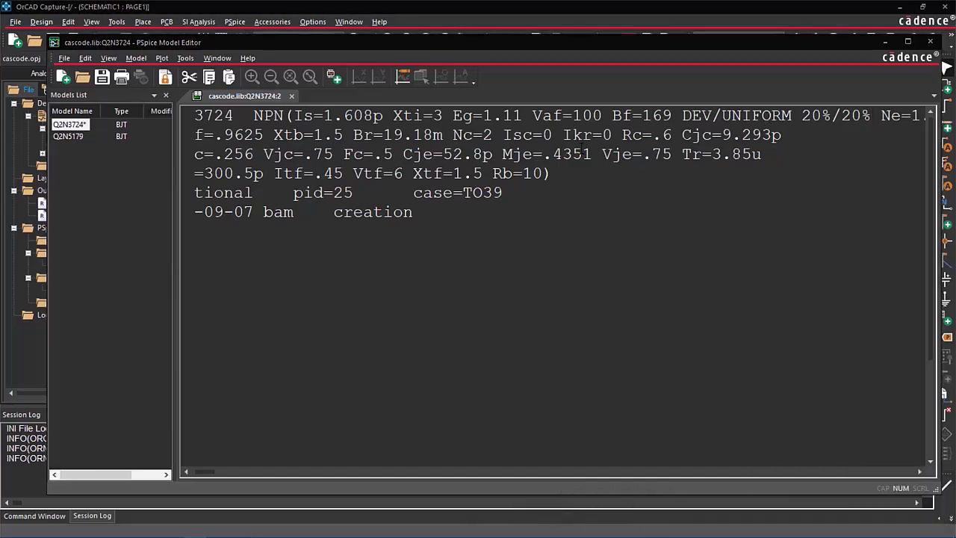
Step: Add the tolerance DEV/GAUSS 20%/20% after the Cje parameter in the Q2N3724 model text
click(500, 154)
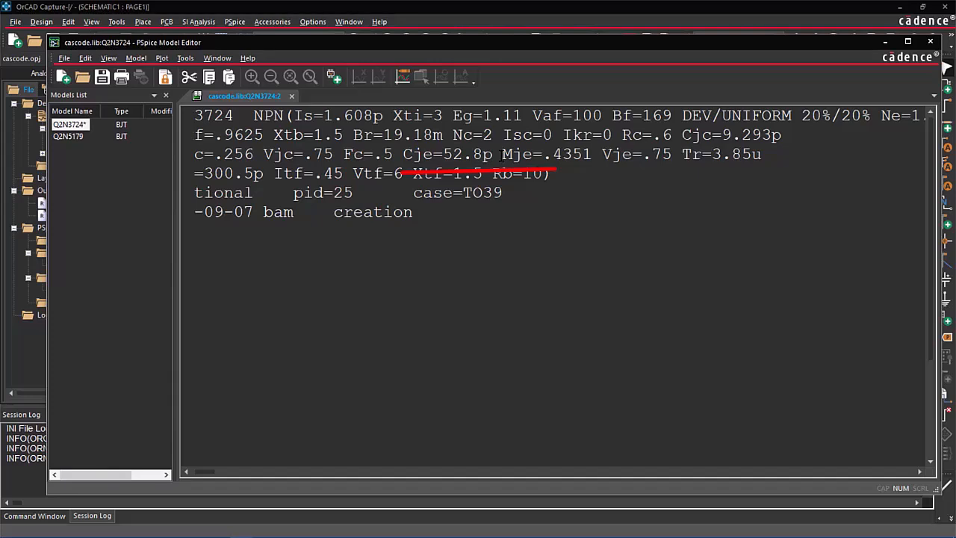
text(DEV/)
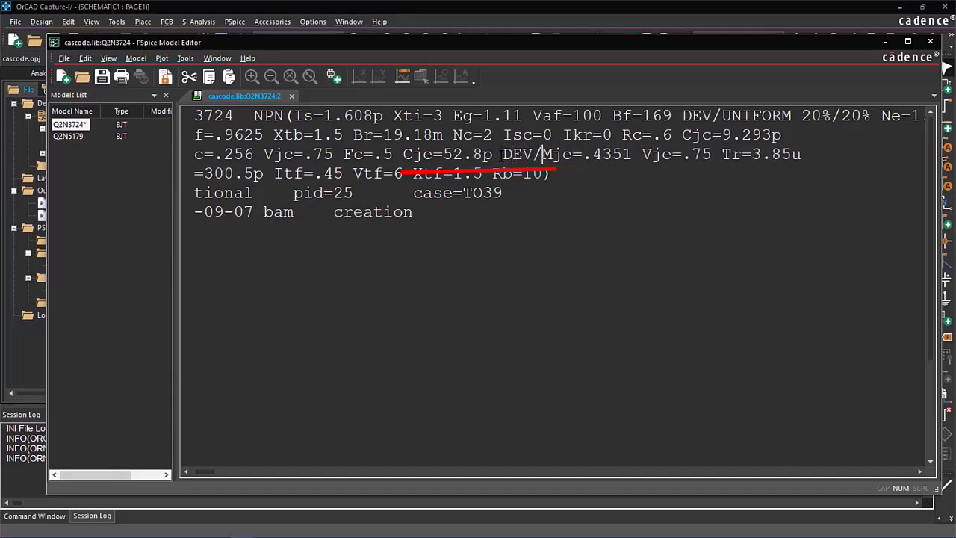
text(GAU)
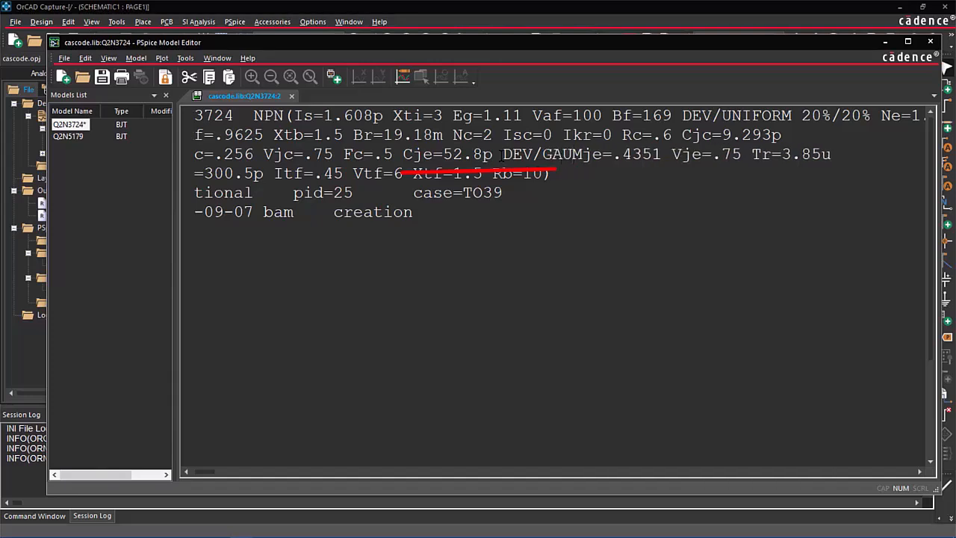
text(SS)
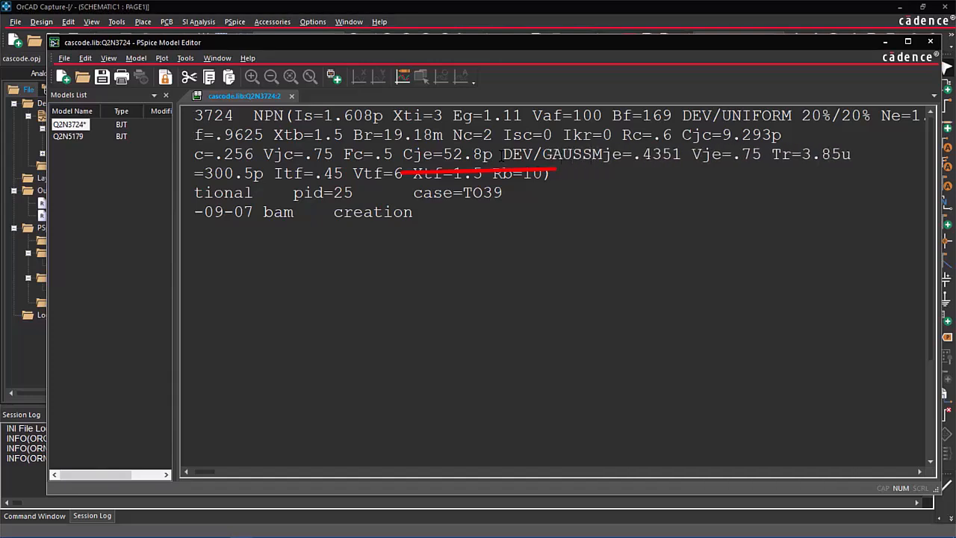
text( 20)
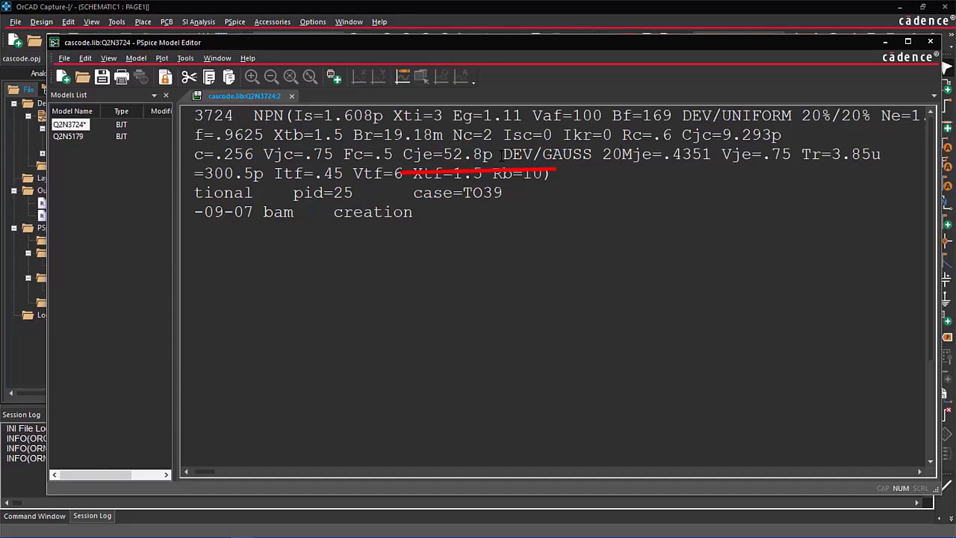
text(%/)
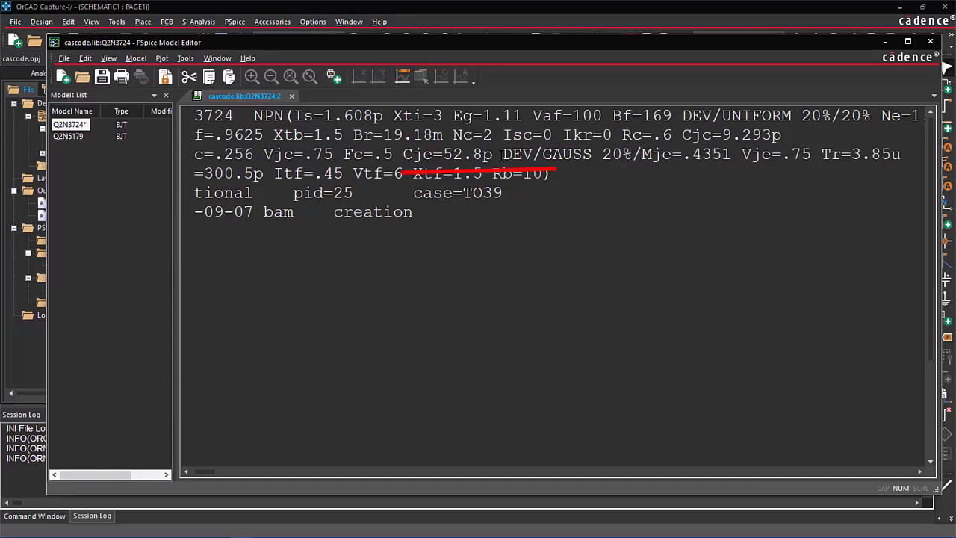
text(20)
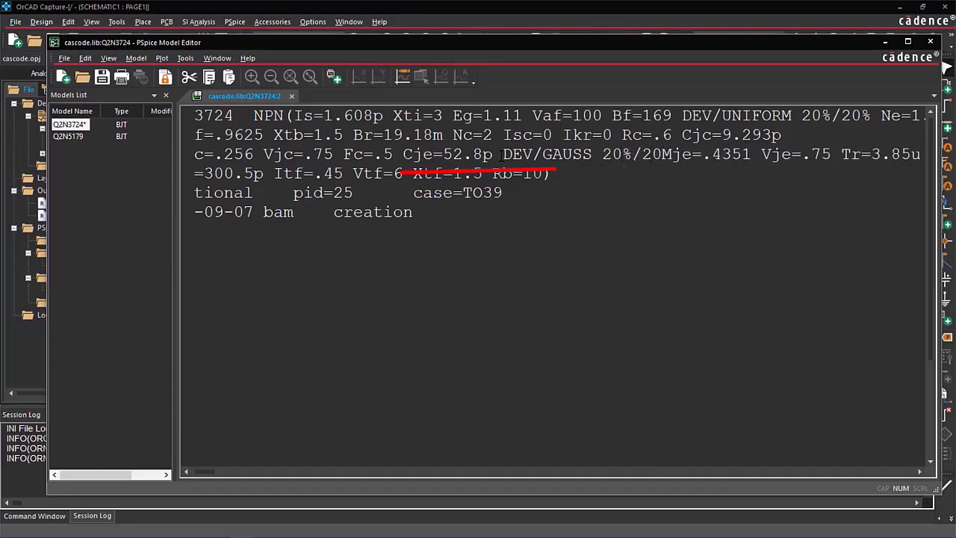
text(%)
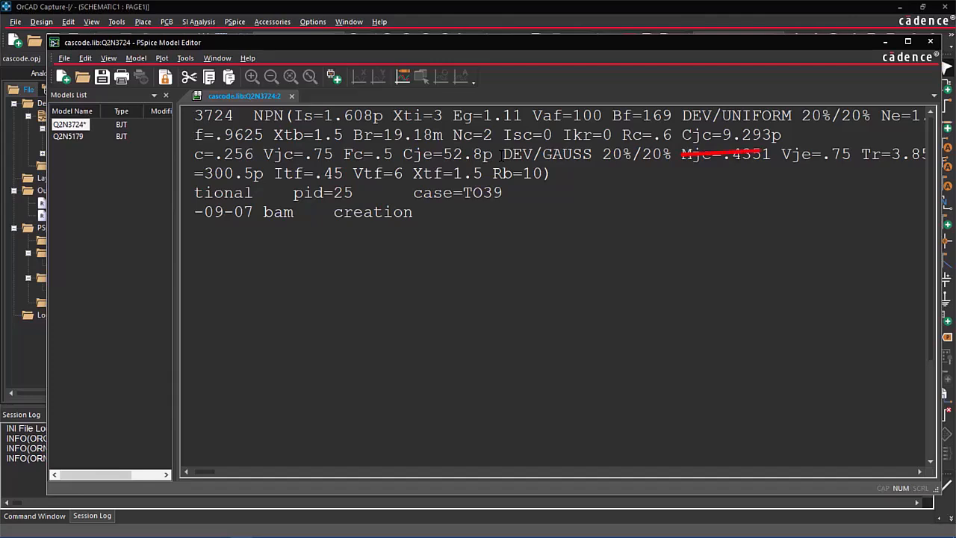
Step: Add the tolerance DEV/GAUSS 20%/20% after the Cjc parameter in the Q2N3724 model text
click(794, 137)
text(DEV)
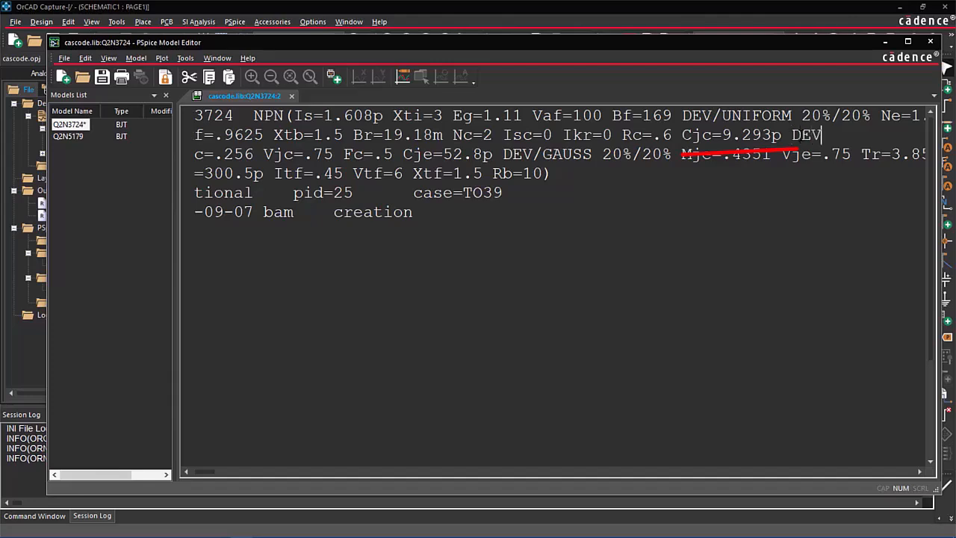
text(/GAUSS 20%)
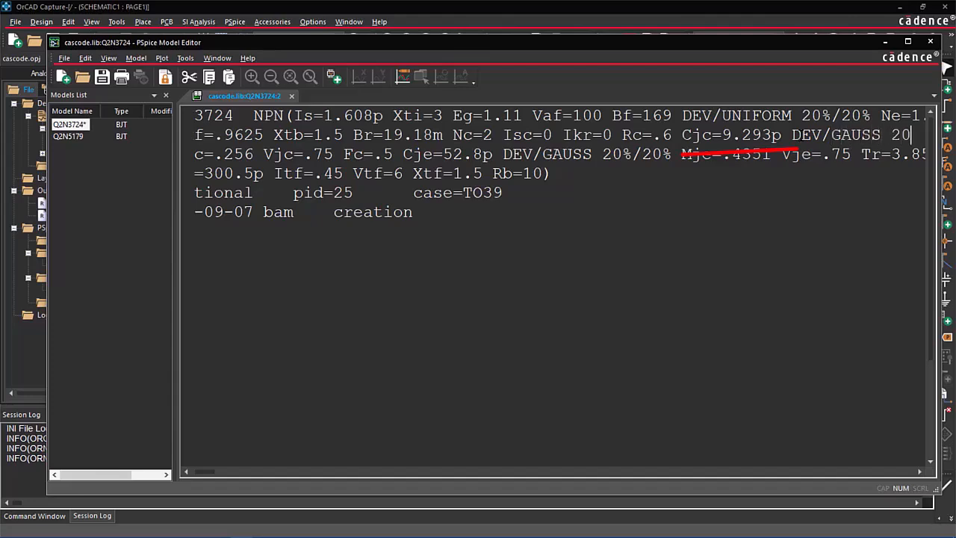
text(/)
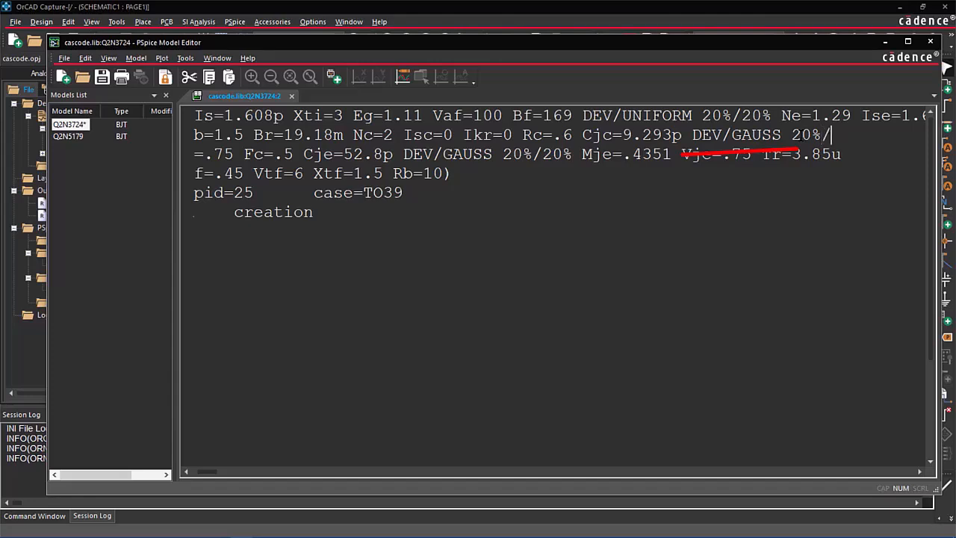
text(20%)
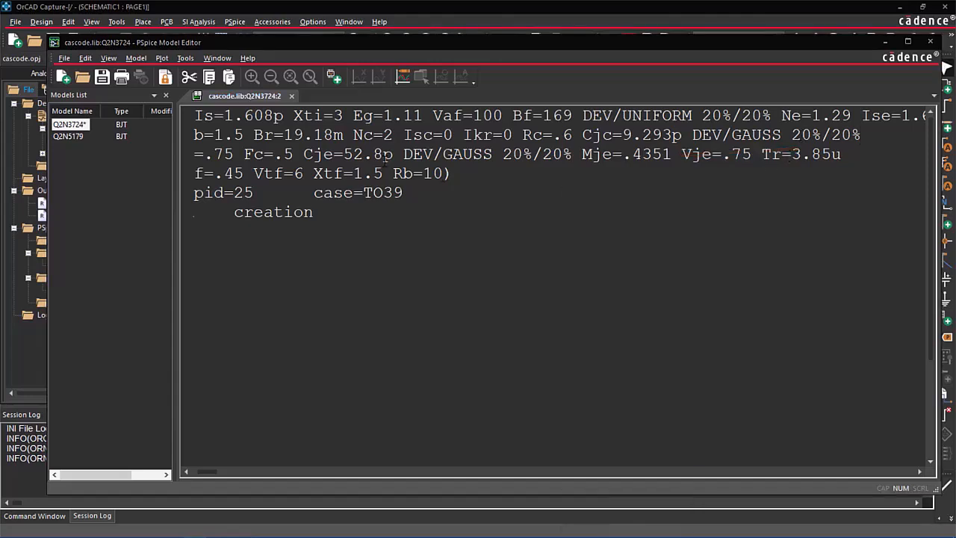
Step: Exit the model editor, saving the edited Q2N3724 model, and check its bf, cjc and cje tolerances in Assign Tolerance
click(65, 59)
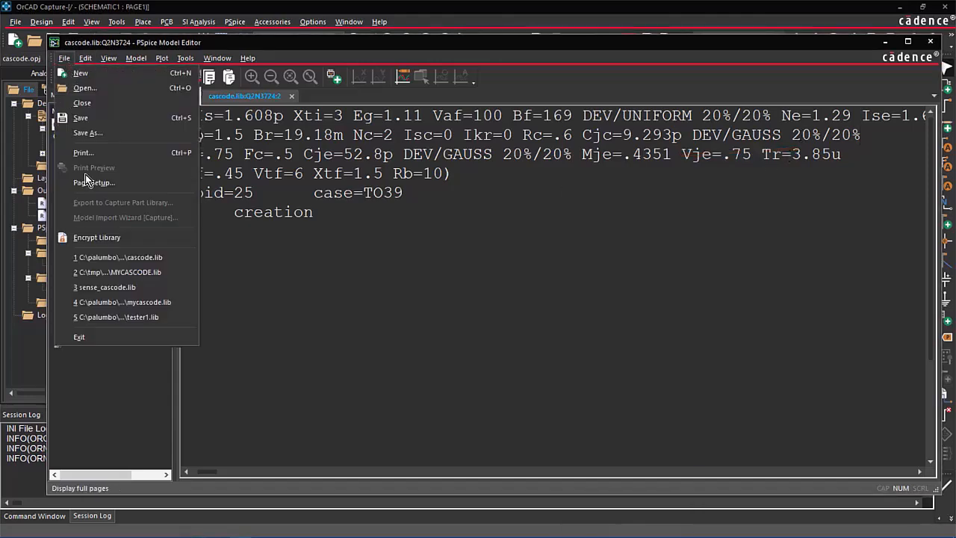
click(112, 338)
click(438, 296)
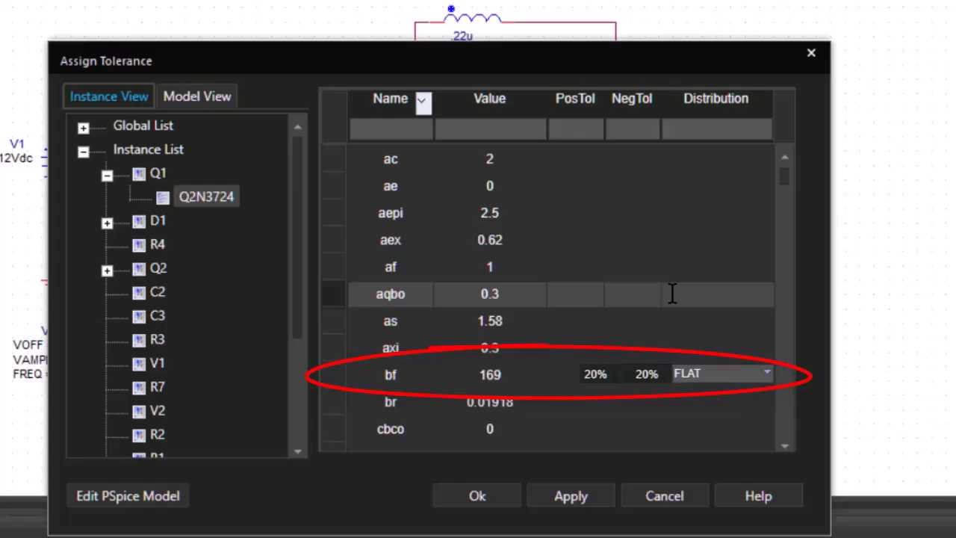
scroll(672, 294, down, 5)
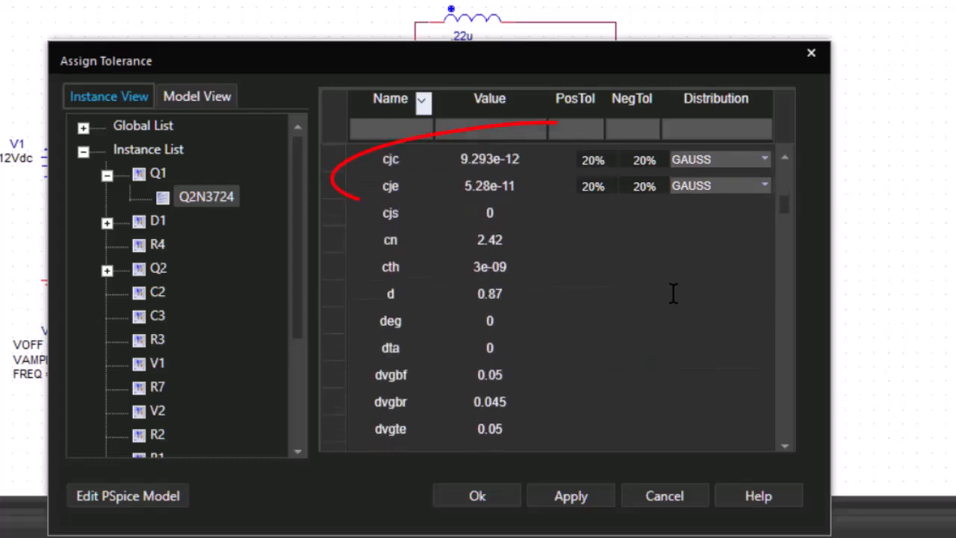